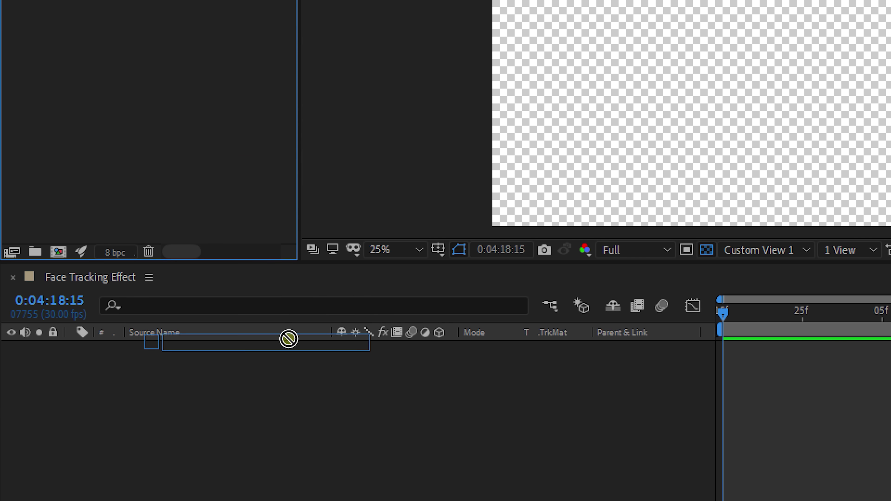
# - Add Jordy Dancing 1.mov to the Face Tracking Effect composition as a new layer
pyautogui.moveTo(288, 339); pyautogui.dragTo(296, 352)
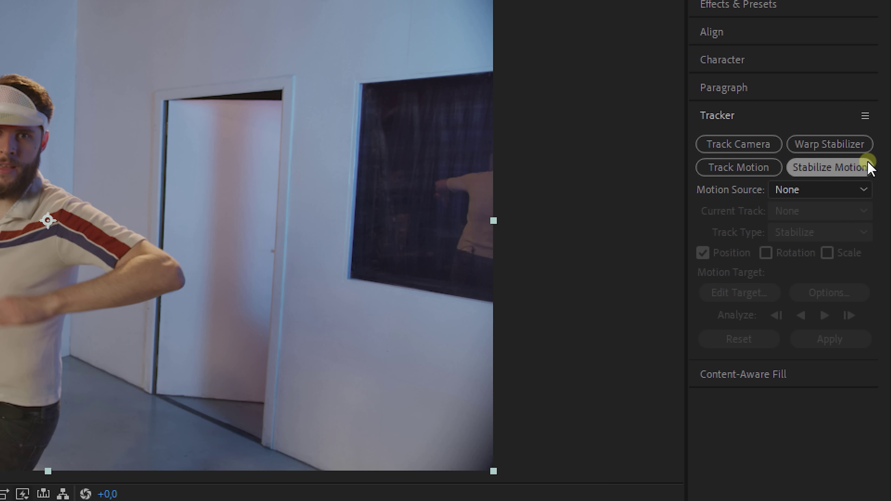
# - Stabilize Jordy Dancing 1.mov with a forward-analyzed face track applied to the layer
pyautogui.click(868, 162)
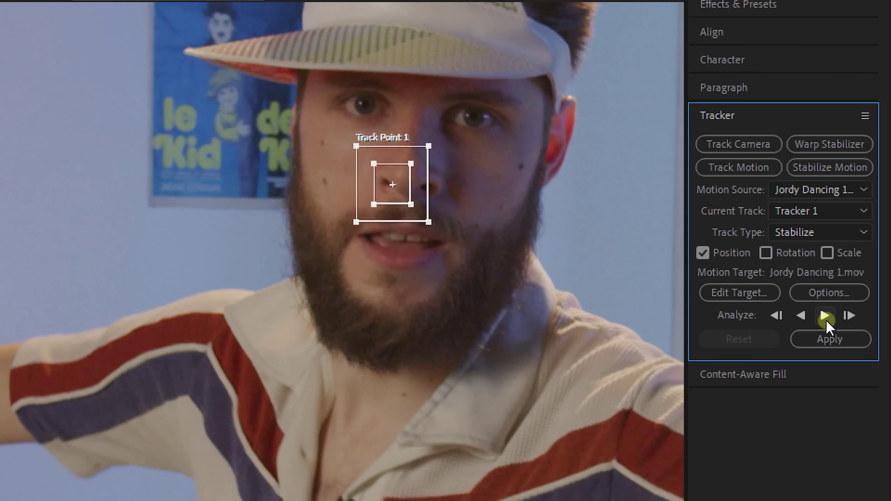
pyautogui.click(825, 316)
pyautogui.click(860, 340)
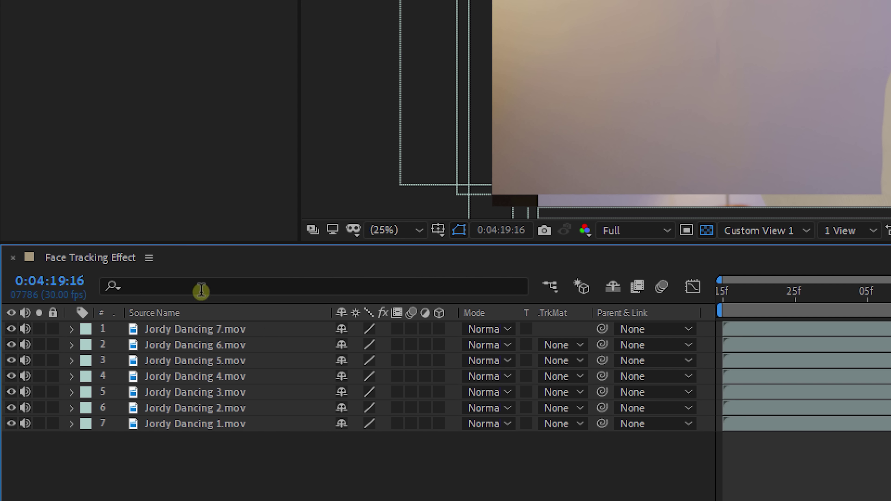
# - Set all seven Jordy Dancing layers to 55% opacity and shift layer 3 later in time
pyautogui.hotkey('ctrl', 'a')
pyautogui.press('t')
pyautogui.moveTo(351, 340); pyautogui.dragTo(314, 343)
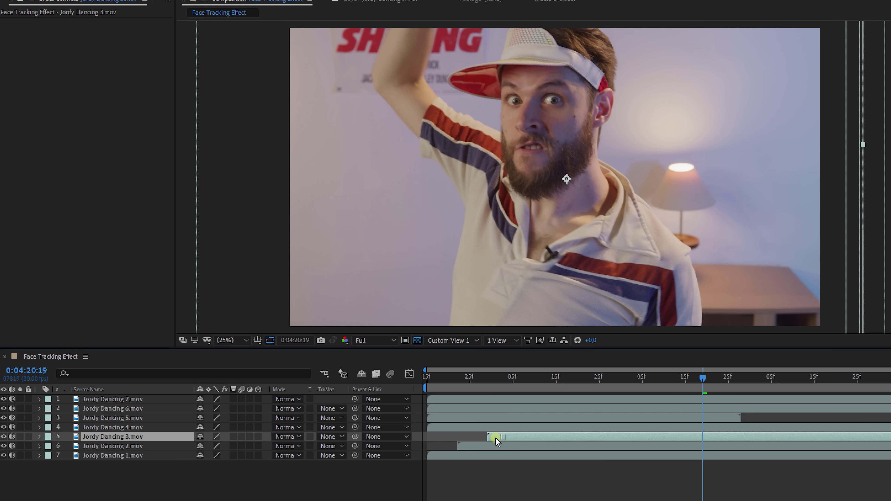
pyautogui.moveTo(496, 438); pyautogui.dragTo(702, 407)
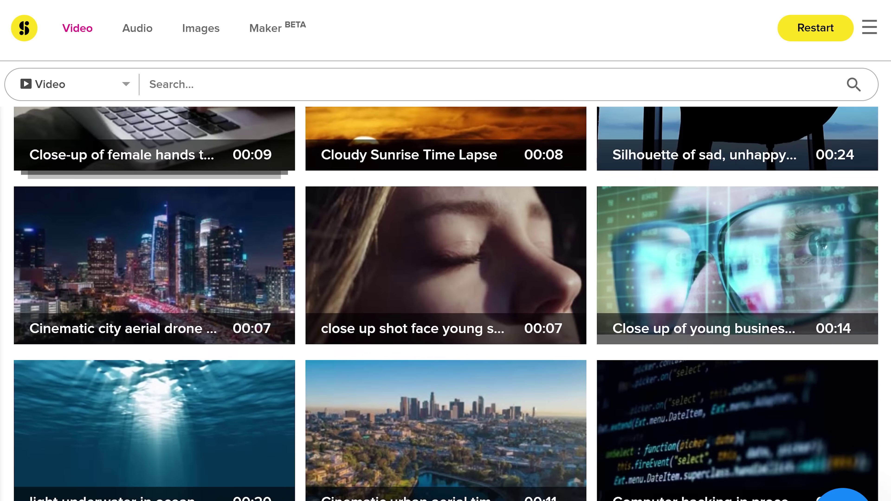
# - Scroll down the Storyblocks video library to find the Minimalistic Logo V 1 template
pyautogui.scroll(-5, 446, 260)
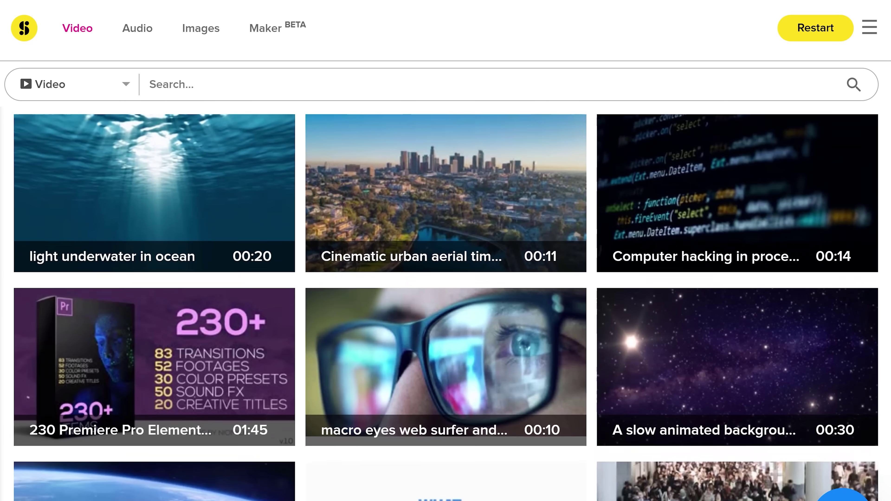
pyautogui.scroll(-10, 446, 274)
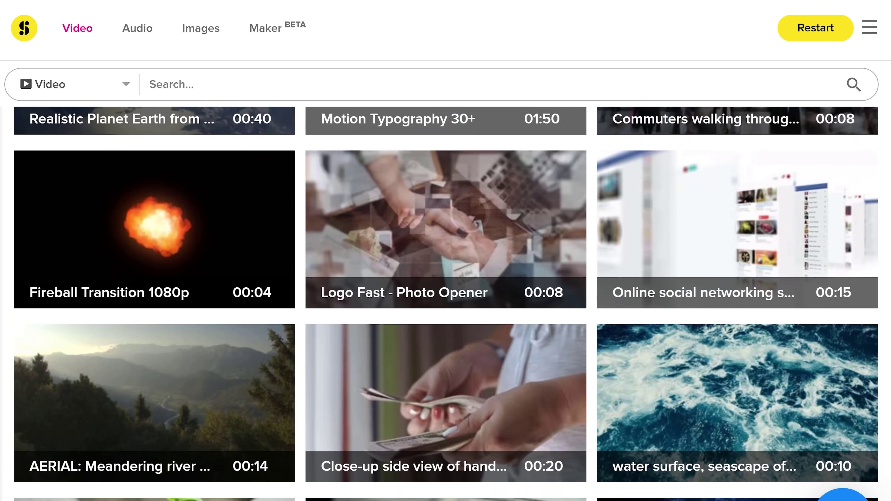
pyautogui.scroll(-10, 445, 302)
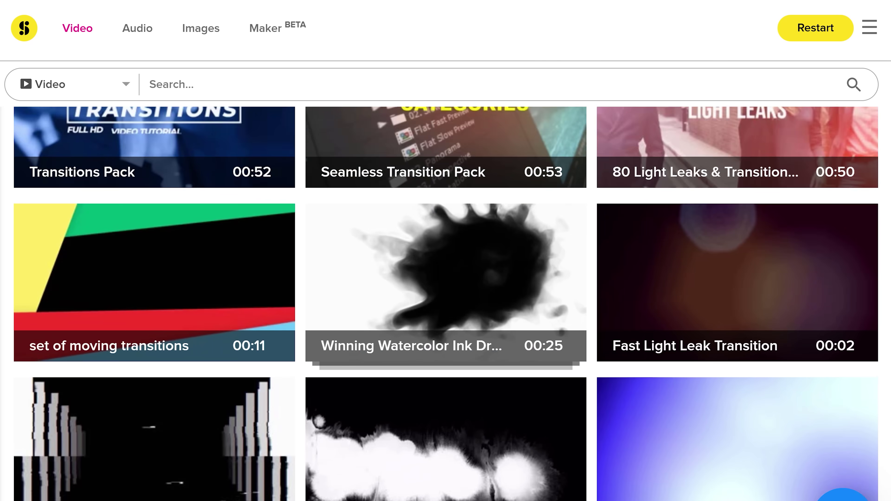
pyautogui.scroll(-15, 446, 302)
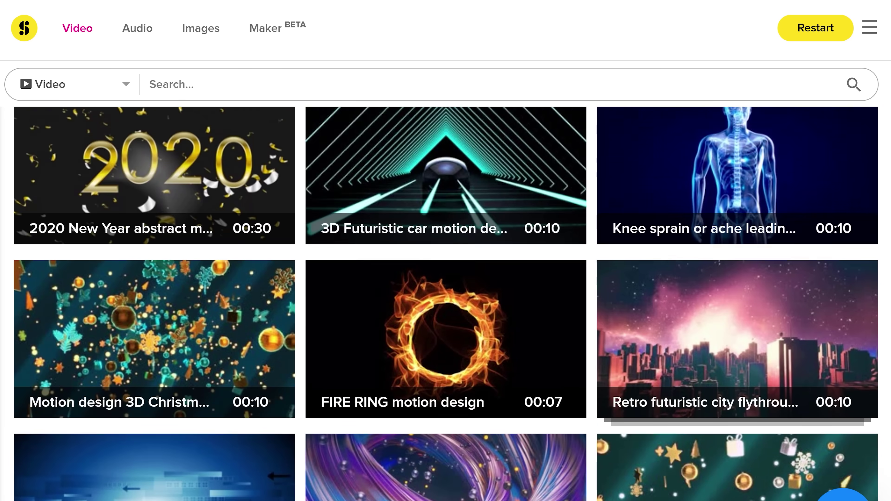
pyautogui.scroll(-15, 446, 302)
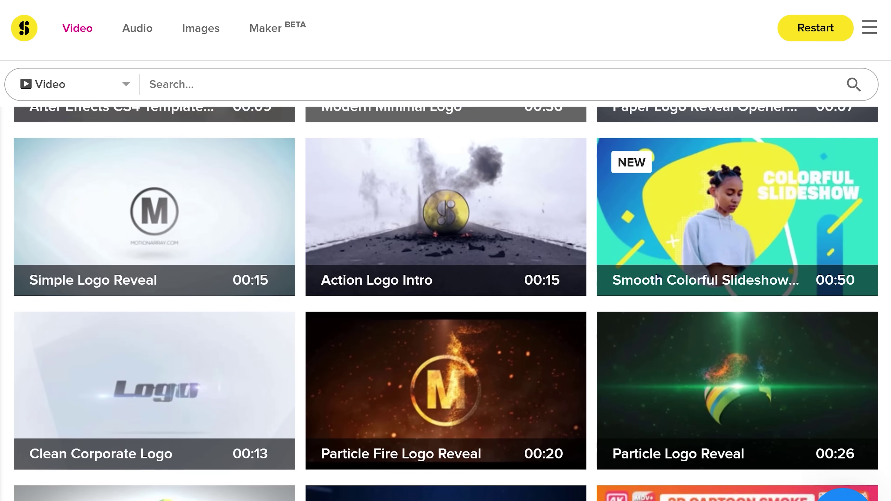
pyautogui.scroll(-10, 446, 302)
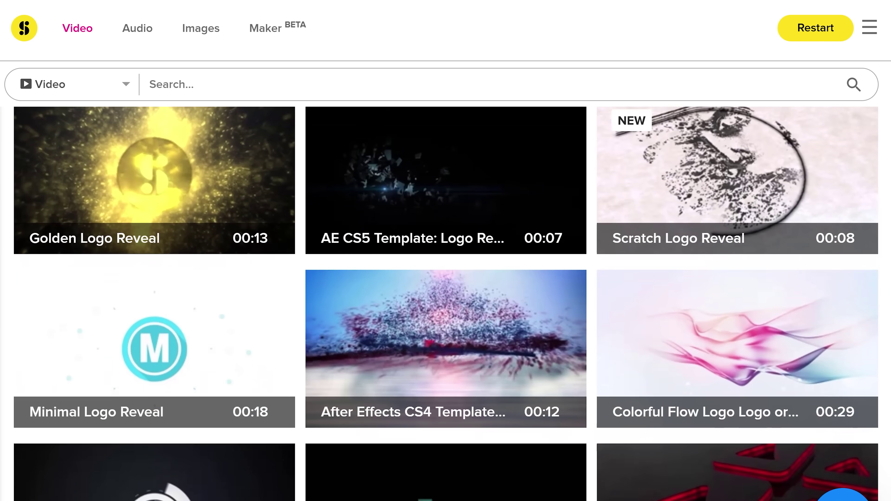
pyautogui.scroll(-10, 445, 302)
pyautogui.scroll(-12, 446, 302)
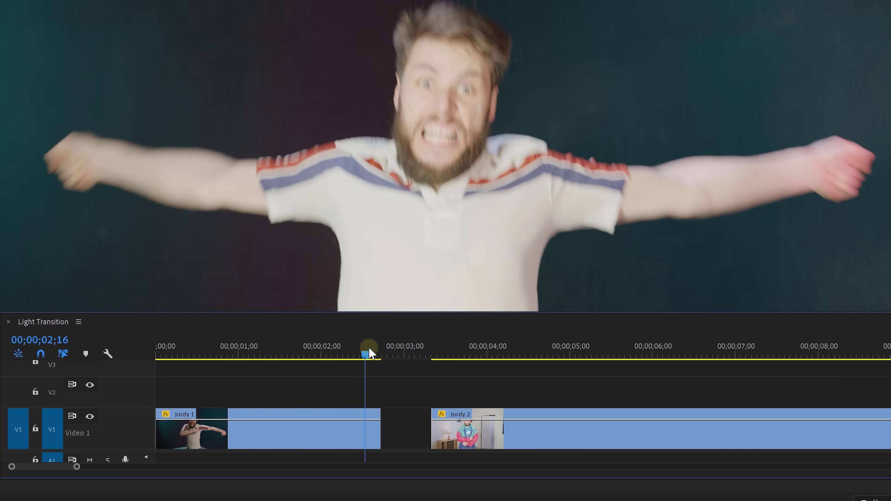
# - Trim Jordy 1 at the cut, close the gap to Jordy 2, and extend the adjustment layer
pyautogui.moveTo(367, 355); pyautogui.dragTo(363, 353)
pyautogui.hotkey('ctrl', 'alt', 'w')
pyautogui.moveTo(438, 350); pyautogui.dragTo(452, 351)
pyautogui.moveTo(456, 435); pyautogui.dragTo(387, 434)
pyautogui.moveTo(349, 392); pyautogui.dragTo(396, 391)
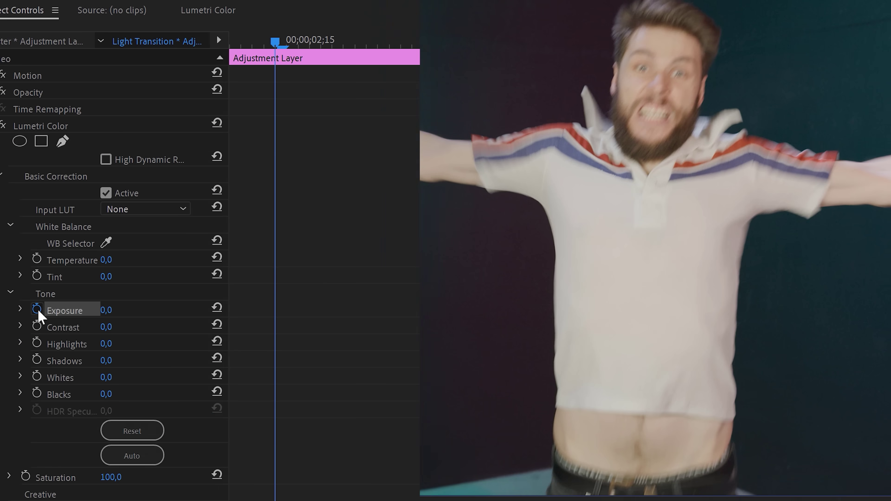
# - Keyframe the adjustment layer's Lumetri Exposure from 0 up to 4,5 and back to 0
pyautogui.click(58, 309)
pyautogui.moveTo(298, 41); pyautogui.dragTo(331, 43)
pyautogui.moveTo(135, 314); pyautogui.dragTo(154, 313)
pyautogui.moveTo(336, 40); pyautogui.dragTo(378, 40)
pyautogui.click(128, 311)
pyautogui.write('0')
pyautogui.press('Return')
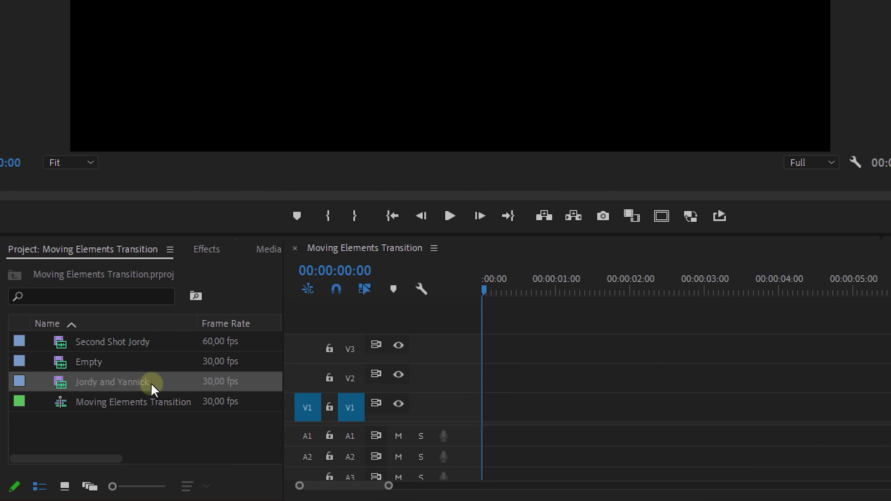
# - Place Jordy and Yannick on V1 and duplicate the part after 00:00:03:14 onto V2
pyautogui.moveTo(457, 409); pyautogui.dragTo(464, 412)
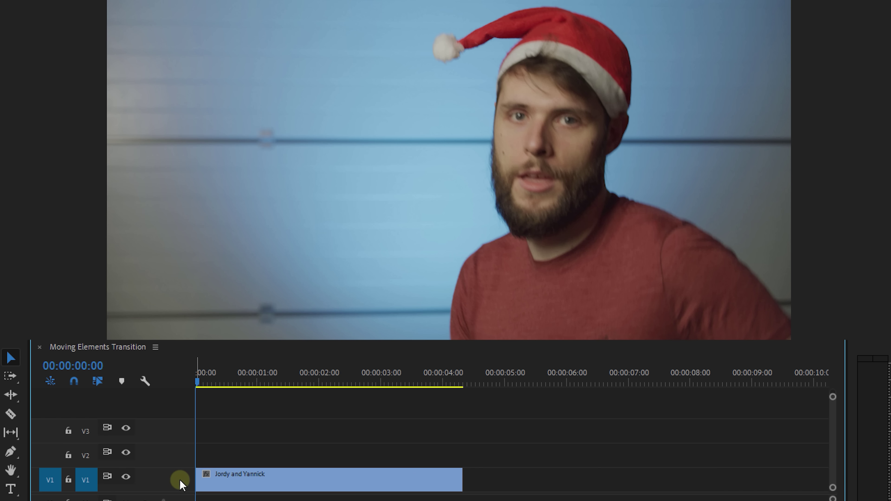
pyautogui.moveTo(342, 374); pyautogui.dragTo(411, 381)
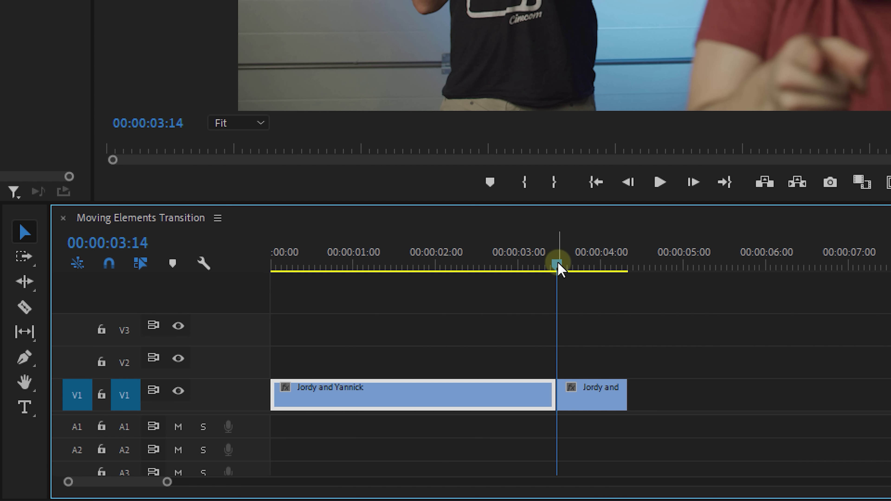
pyautogui.moveTo(592, 399); pyautogui.dragTo(595, 343)
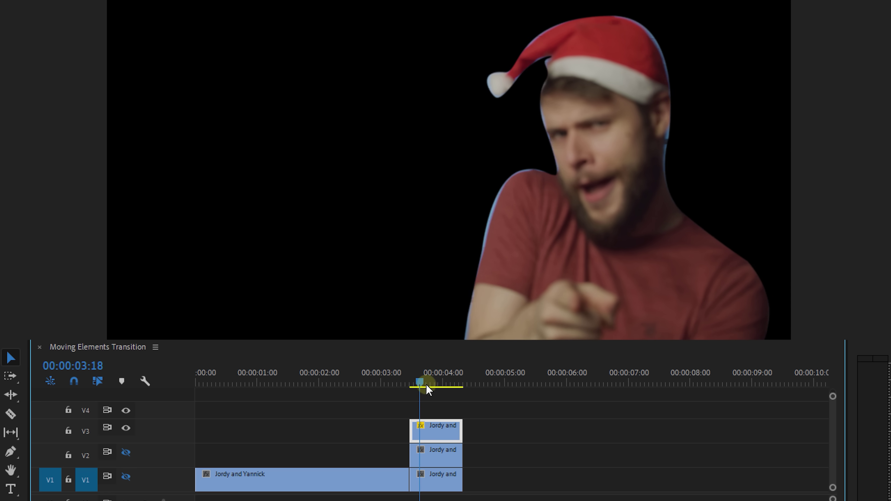
# - Review each person's mask across frames and replace the right V1 clip with Empty
pyautogui.moveTo(426, 384); pyautogui.dragTo(427, 387)
pyautogui.moveTo(416, 393); pyautogui.dragTo(421, 391)
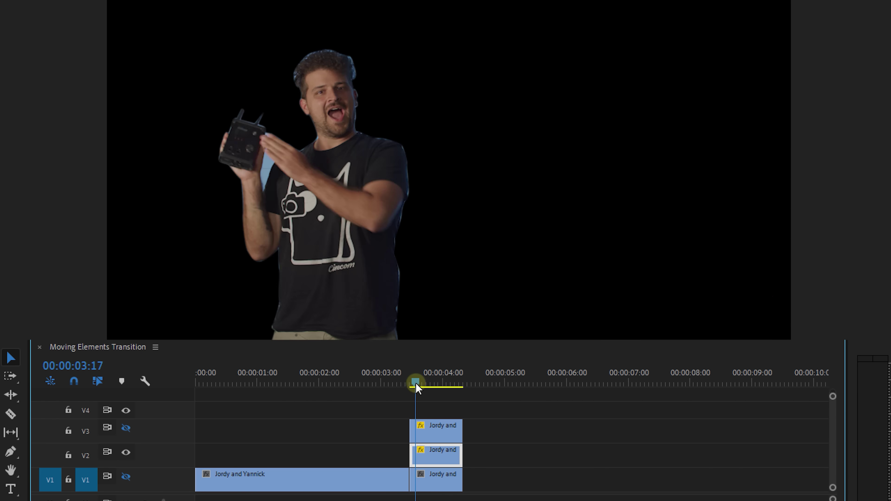
pyautogui.moveTo(421, 392)
pyautogui.mouseDown()
pyautogui.moveTo(436, 393)
pyautogui.moveTo(415, 391)
pyautogui.moveTo(428, 394)
pyautogui.mouseUp()
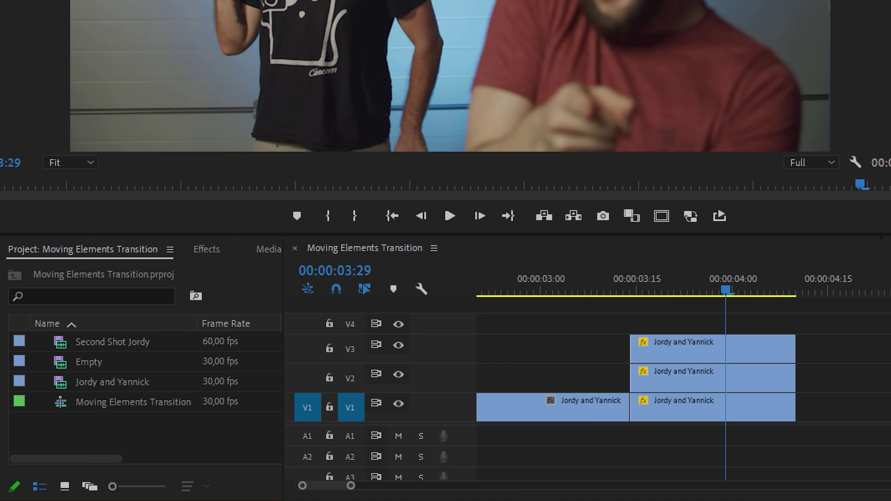
pyautogui.moveTo(89, 362); pyautogui.dragTo(634, 415)
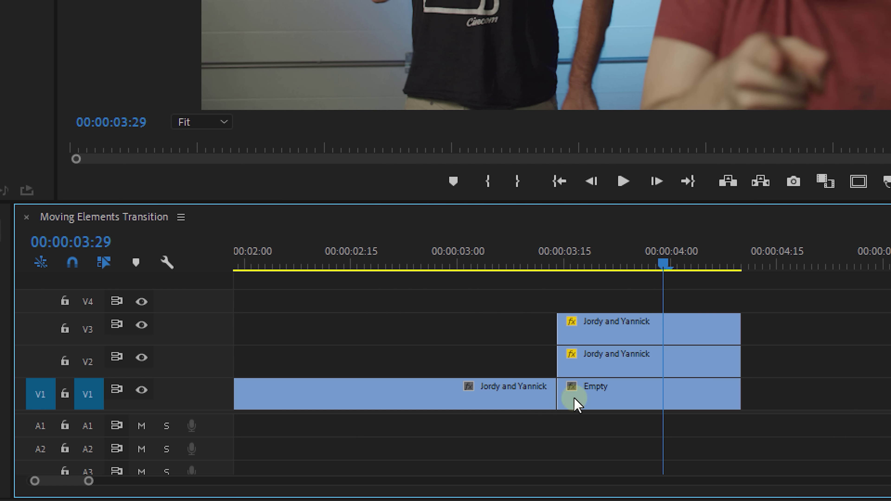
pyautogui.rightClick(658, 363)
# - Nest each masked person separately and apply keyframed Transform effects to the clips
pyautogui.click(687, 314)
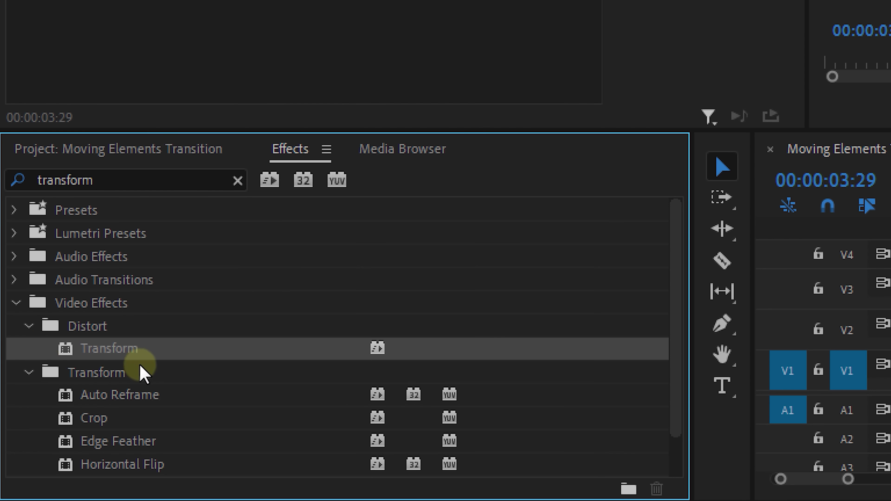
pyautogui.moveTo(142, 374); pyautogui.dragTo(600, 367)
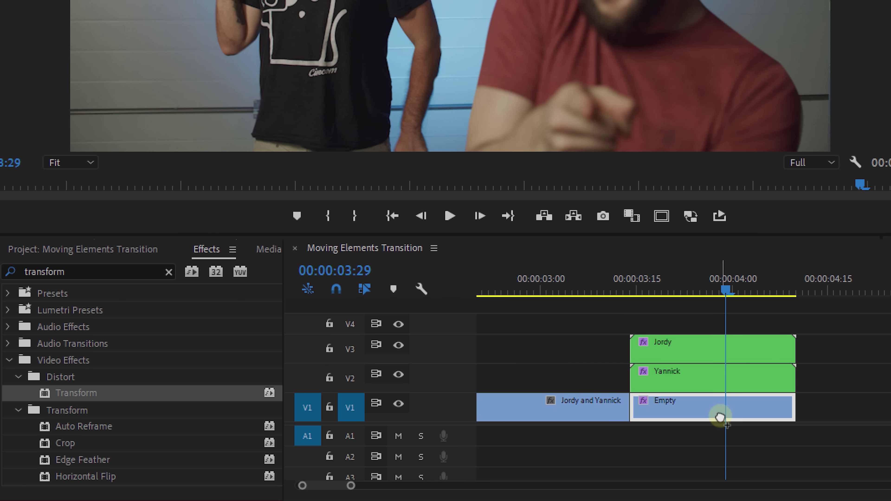
pyautogui.moveTo(720, 418); pyautogui.dragTo(720, 418)
pyautogui.moveTo(726, 293); pyautogui.dragTo(708, 299)
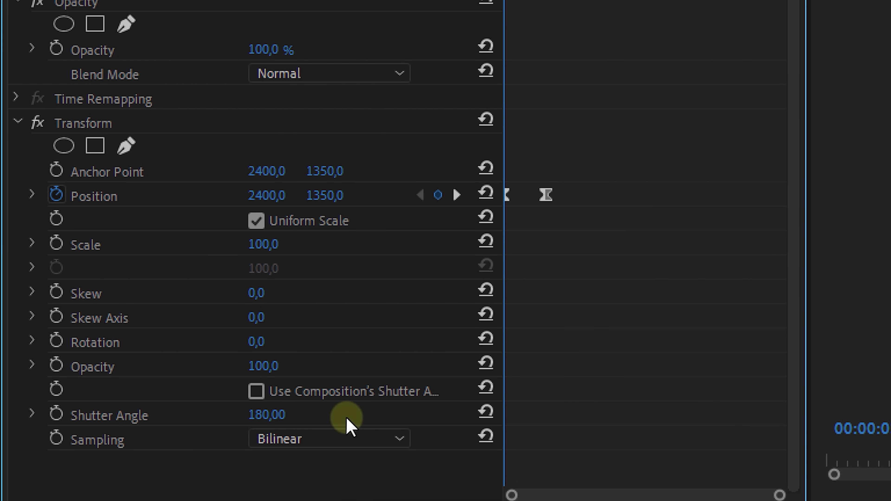
# - Nest the stack into a Transition clip with Transform, on V2 above Second Shot Jordy
pyautogui.rightClick(650, 404)
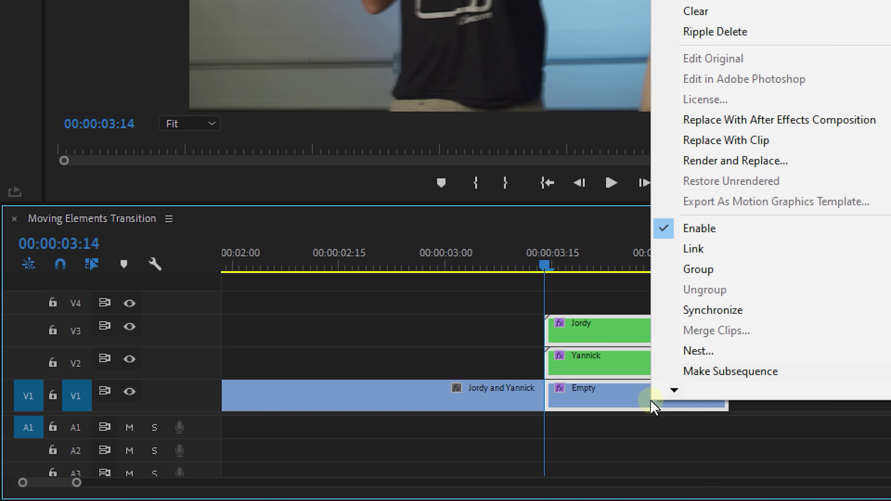
pyautogui.click(748, 358)
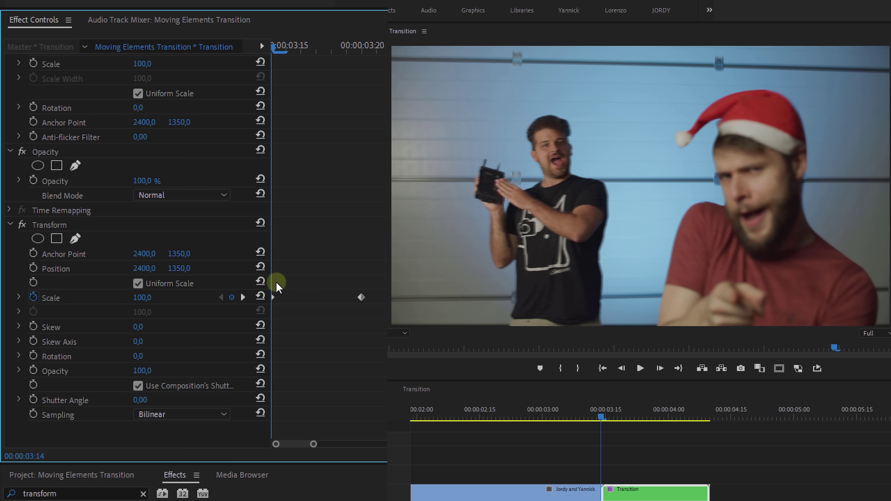
pyautogui.moveTo(276, 284)
pyautogui.mouseDown()
pyautogui.moveTo(358, 291)
pyautogui.moveTo(323, 287)
pyautogui.moveTo(272, 298)
pyautogui.mouseUp()
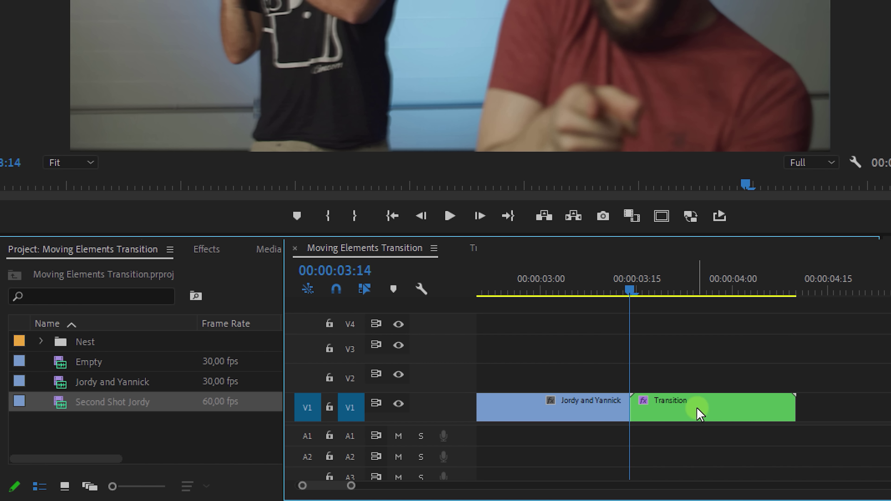
pyautogui.moveTo(700, 414); pyautogui.dragTo(702, 388)
pyautogui.moveTo(123, 401); pyautogui.dragTo(637, 420)
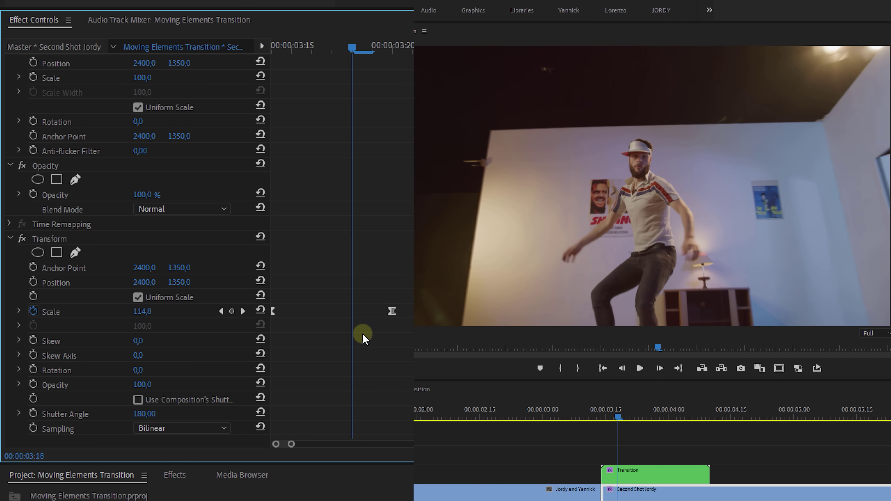
pyautogui.moveTo(363, 334); pyautogui.dragTo(303, 332)
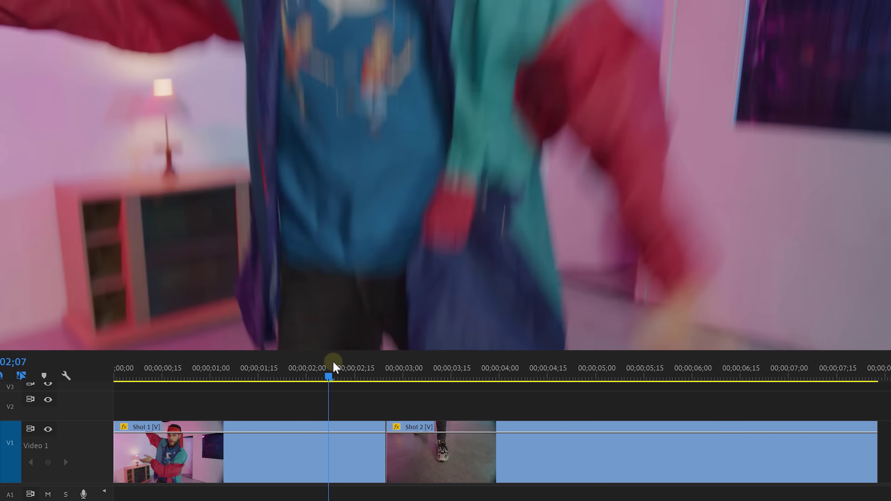
# - Scrub to about 03;10, where the foot covers the lens, and select Shot 2
pyautogui.moveTo(334, 364); pyautogui.dragTo(437, 356)
pyautogui.click(430, 464)
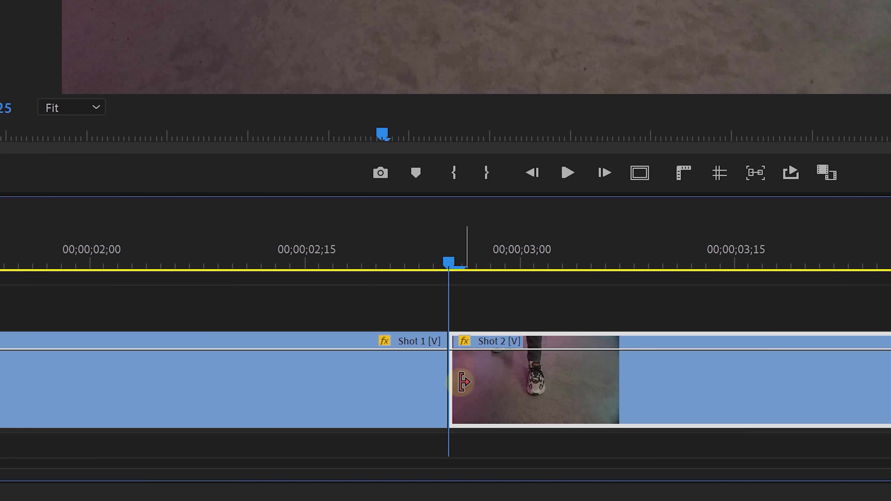
# - Nest Shot 1 and Shot 2 into the Foot Wipe clip and scrub through it
pyautogui.rightClick(456, 387)
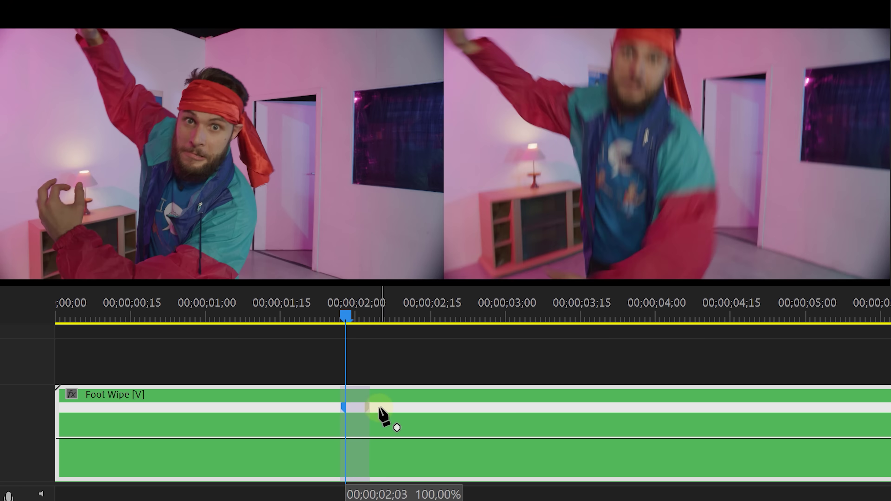
pyautogui.moveTo(386, 314); pyautogui.dragTo(471, 318)
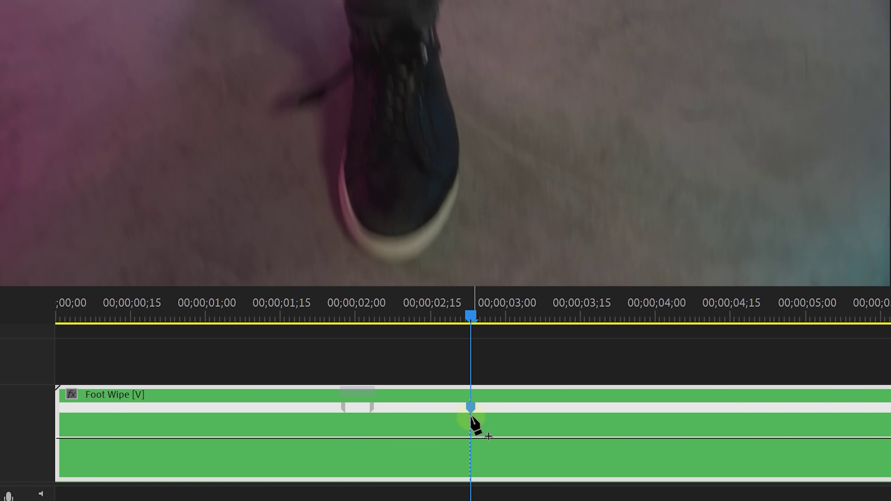